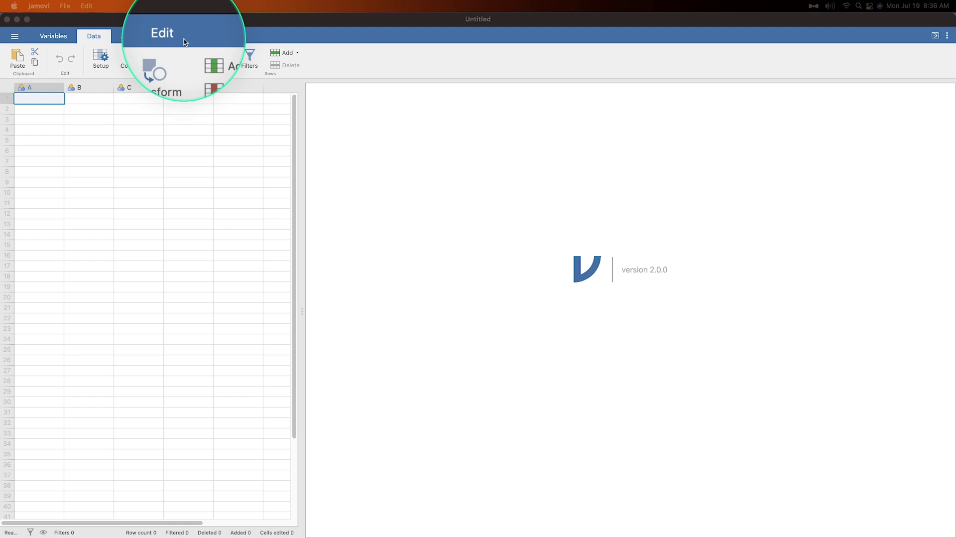
Switch between the variable list and spreadsheet, then open and close variable A's setup.
left_click(53, 38)
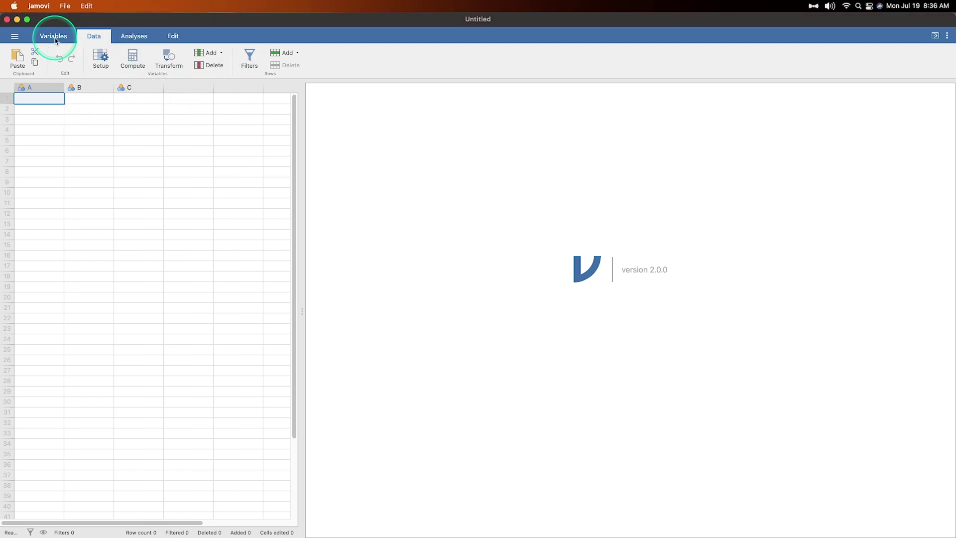
left_click(53, 39)
left_click(93, 36)
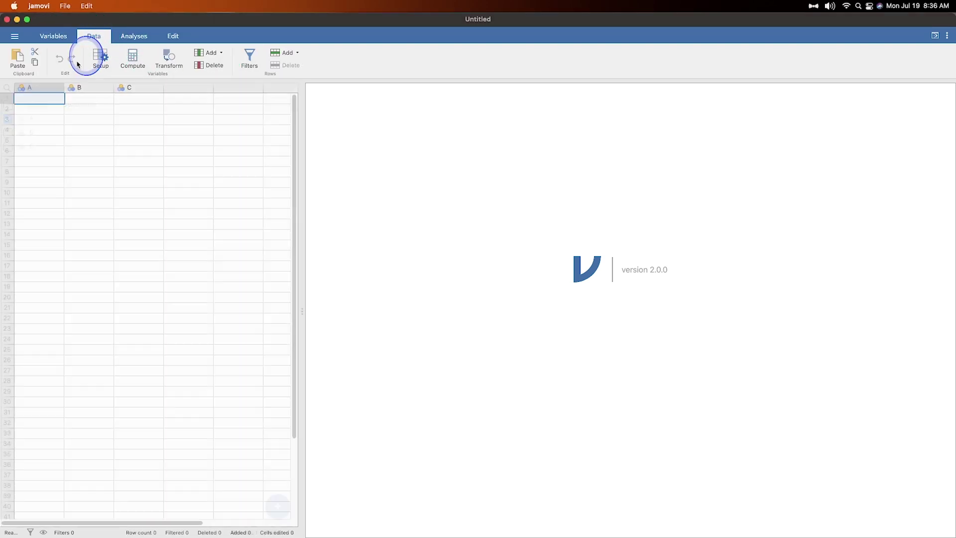
double_click(45, 91)
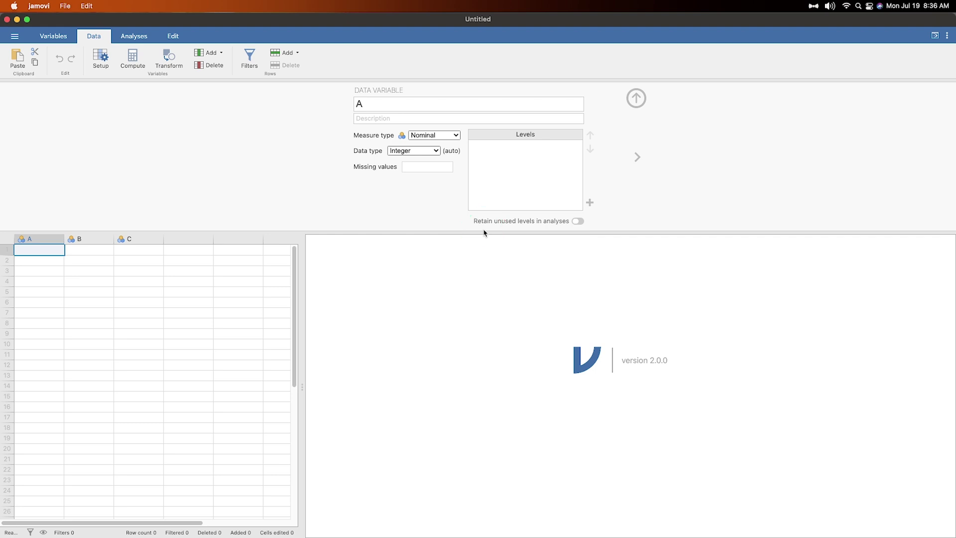
left_click(637, 100)
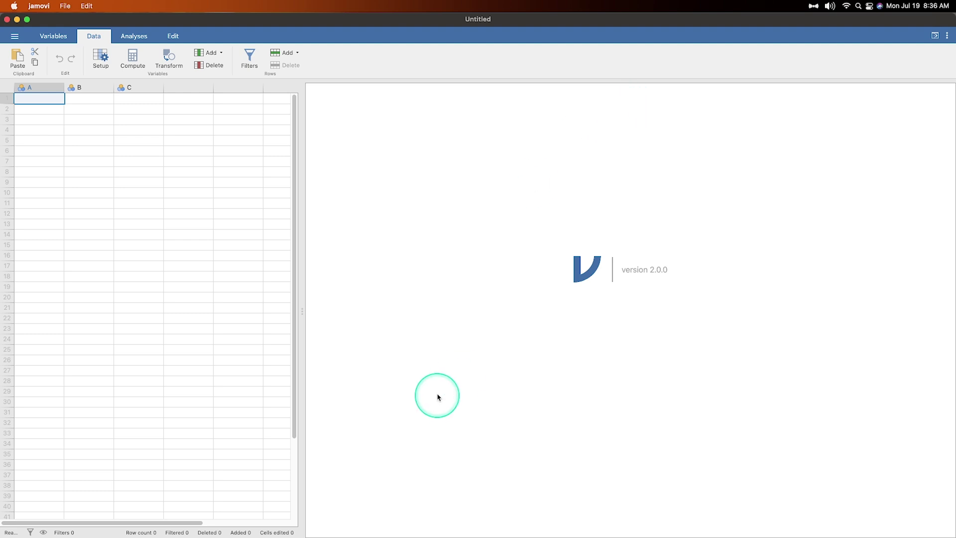
Rename variable A to Subject with the description 'The is the subject number'.
left_click(61, 37)
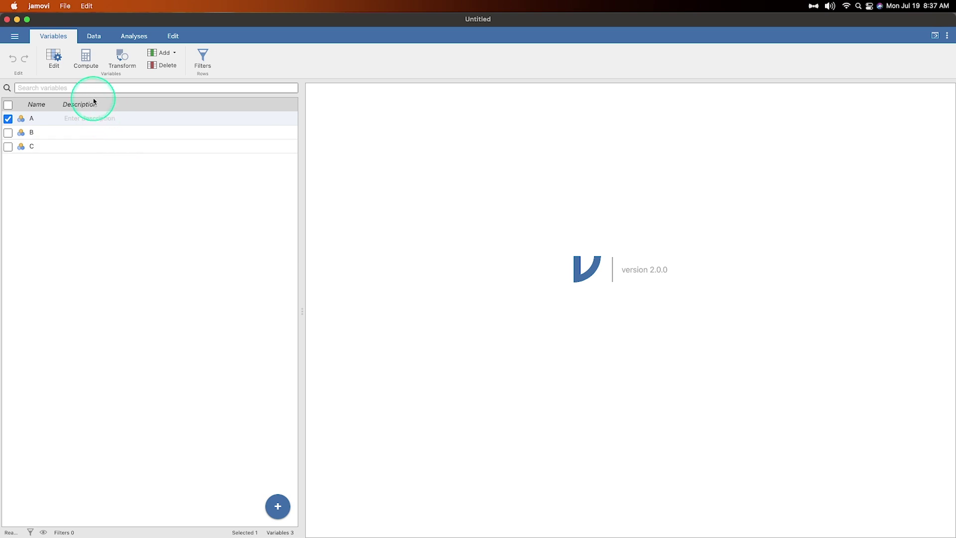
left_click(31, 119)
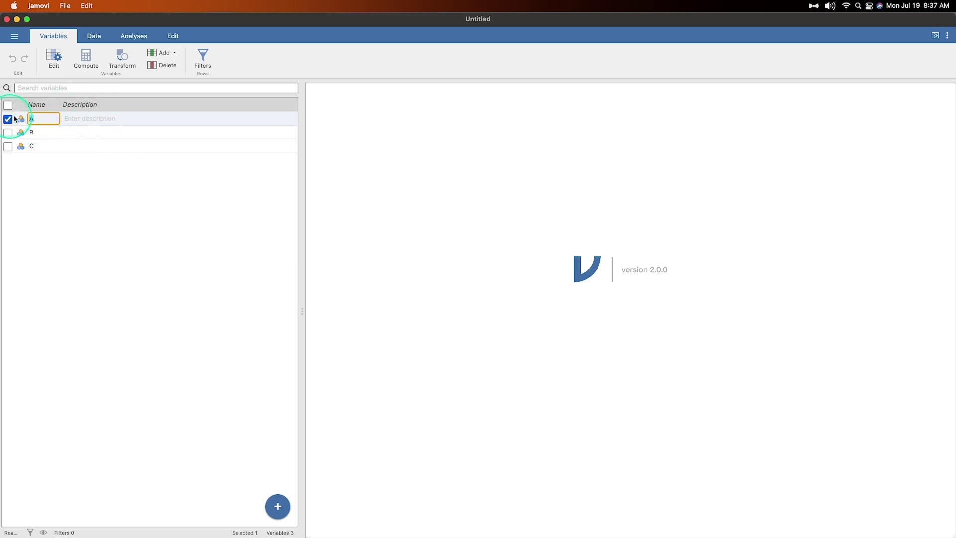
double_click(22, 119)
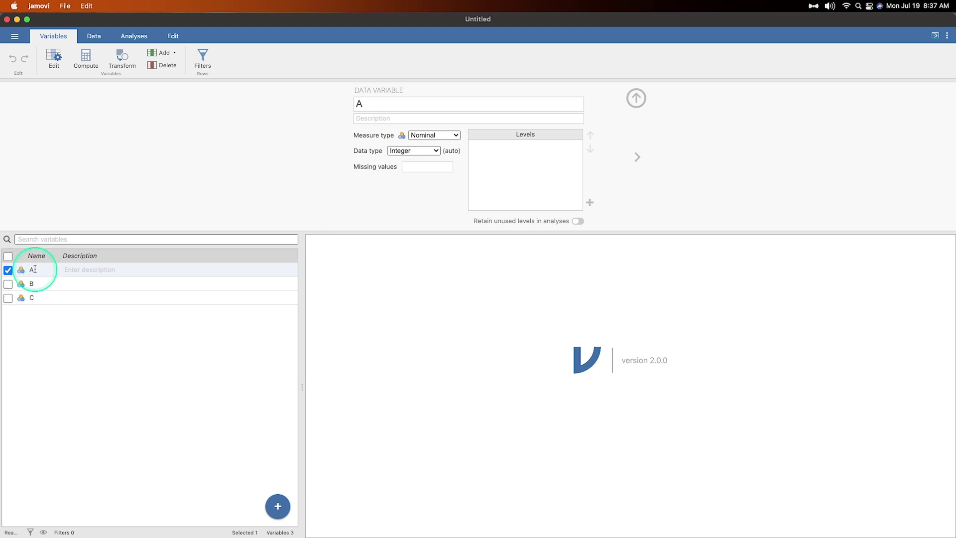
left_click(637, 98)
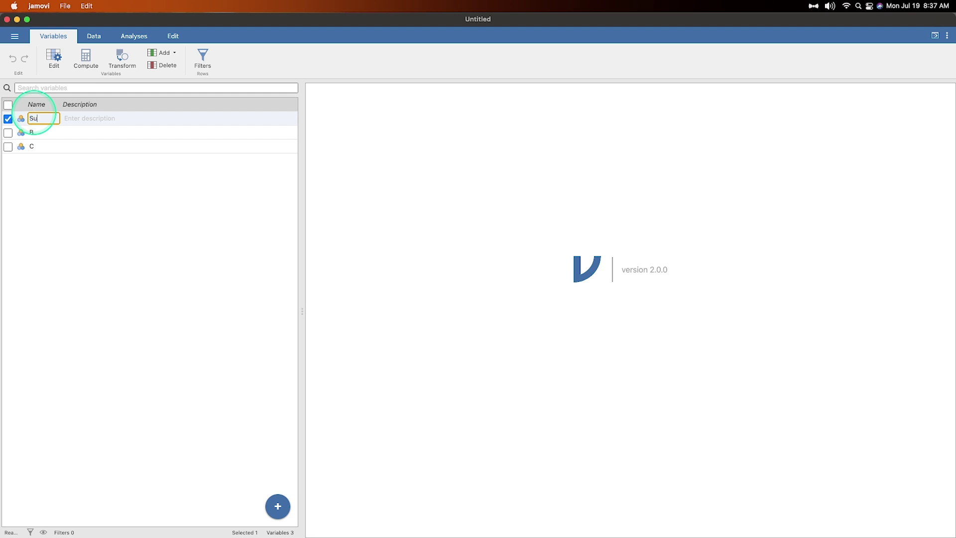
left_click(88, 118)
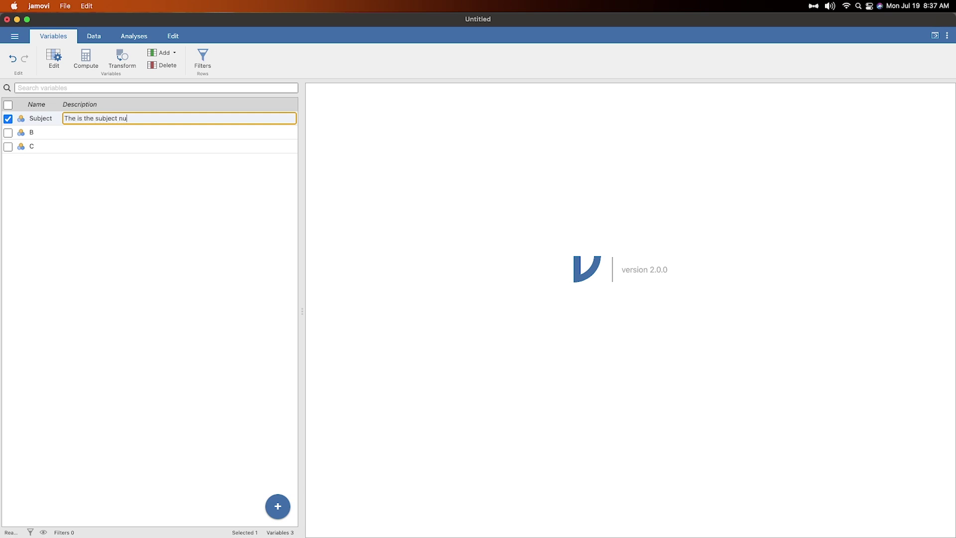
left_click(61, 199)
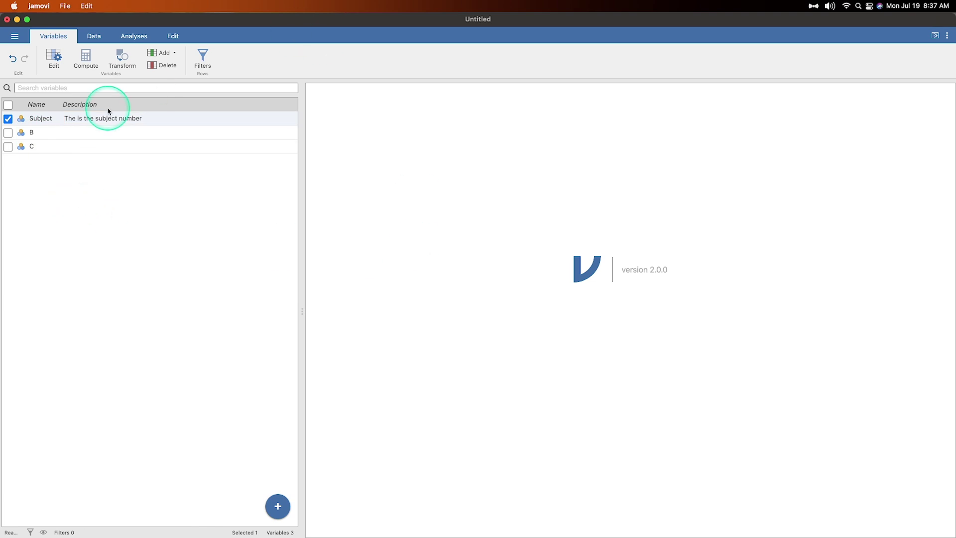
double_click(21, 122)
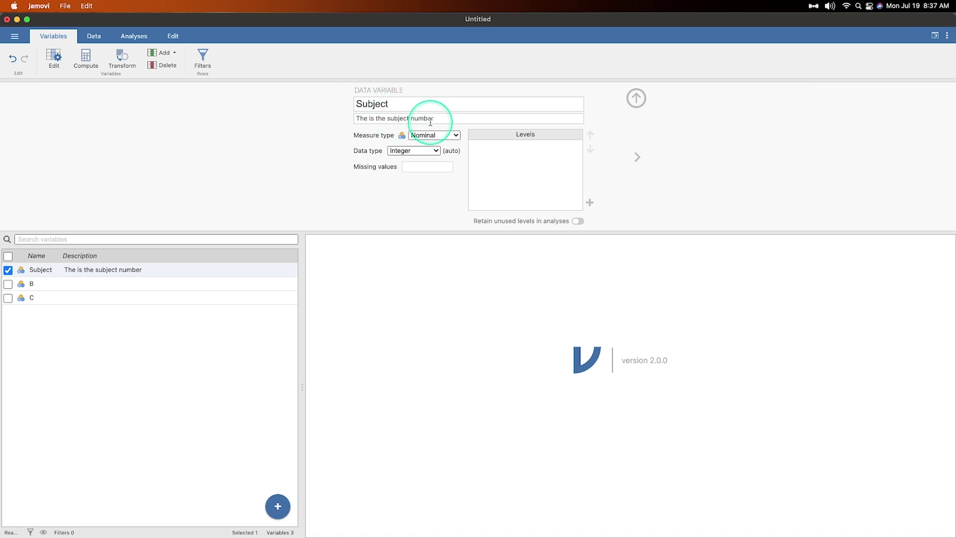
left_click(636, 98)
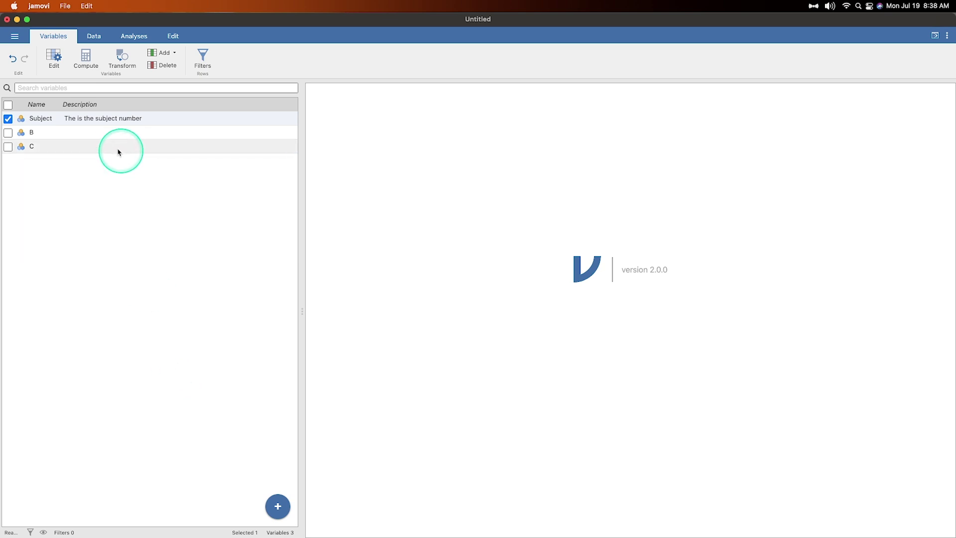
Open the sim dataset in a second window and move it up and left.
left_click(14, 36)
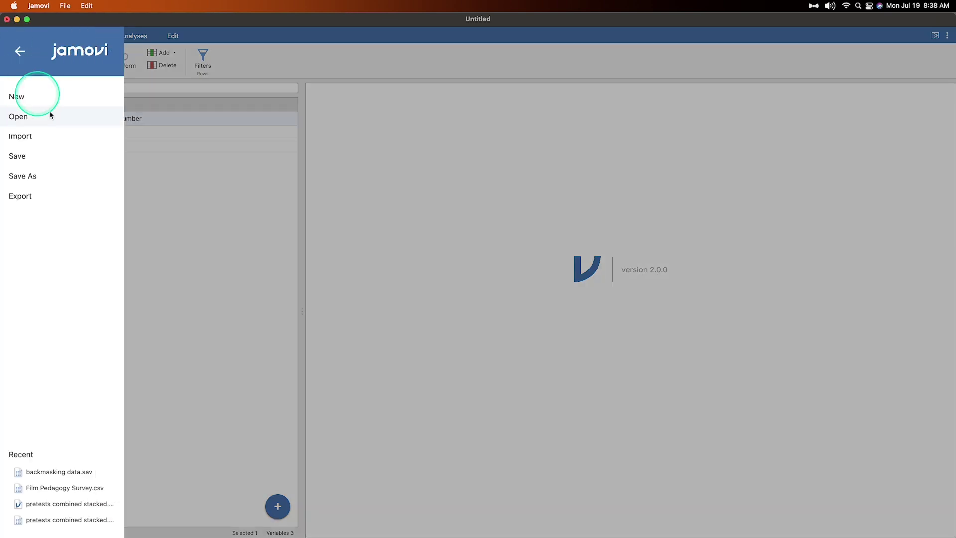
left_click(55, 125)
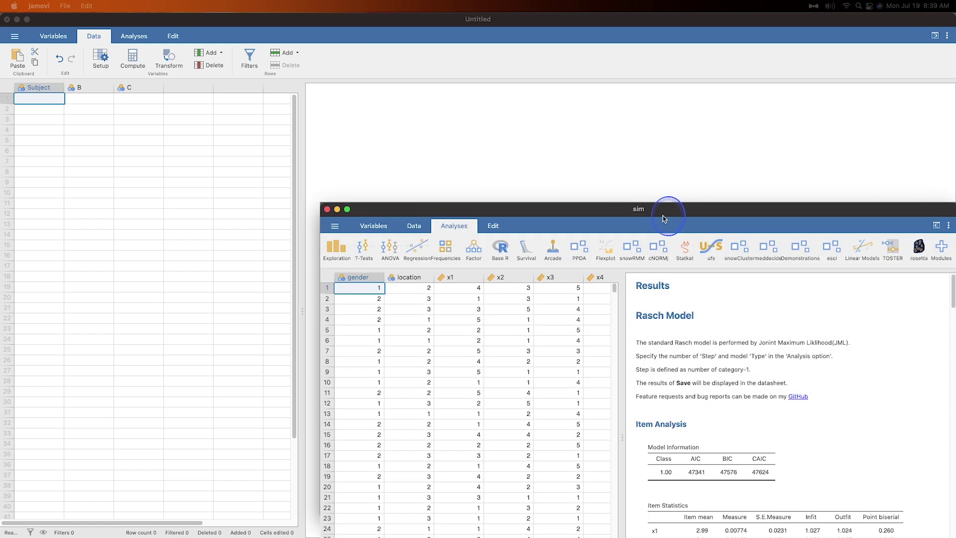
left_click_drag(668, 212, 478, 88)
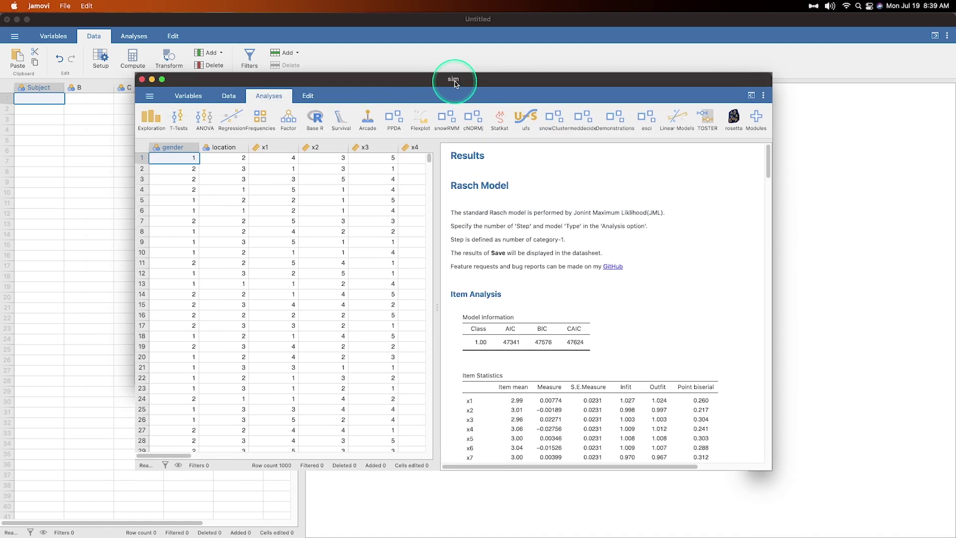
Browse the Data Library folders, including 'learning statistics with jamovi' and 'R data sets'.
left_click(149, 95)
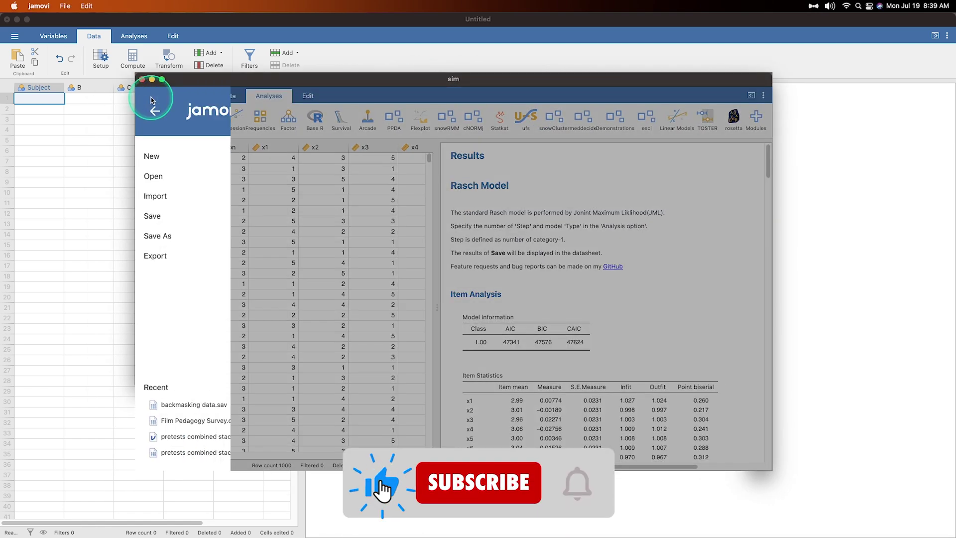
left_click(176, 178)
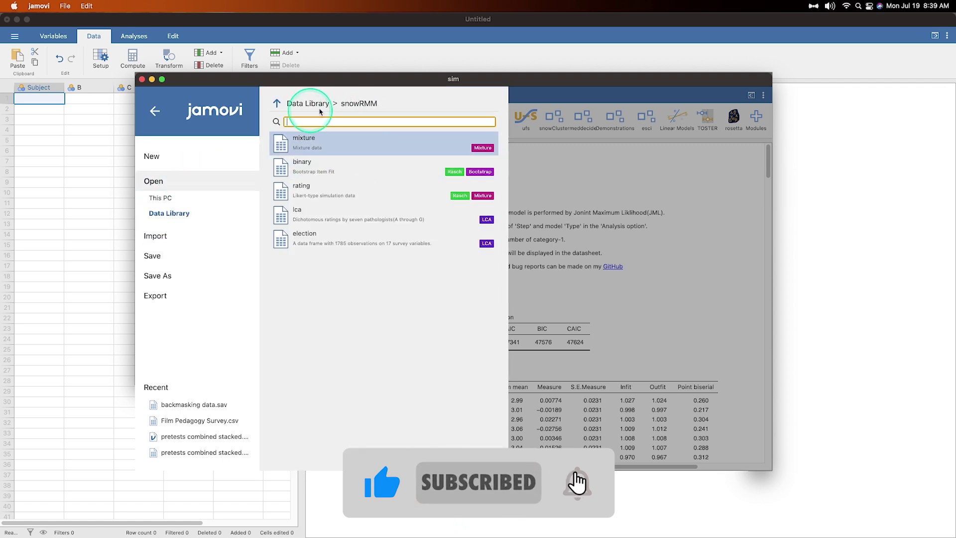
left_click(278, 104)
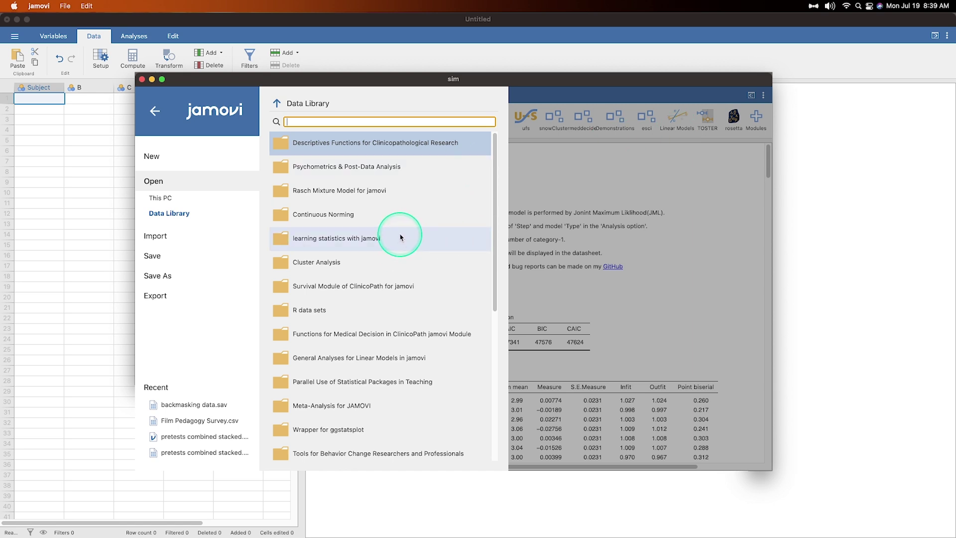
Return to the sim window, maximise it and widen the data grid.
left_click(149, 111)
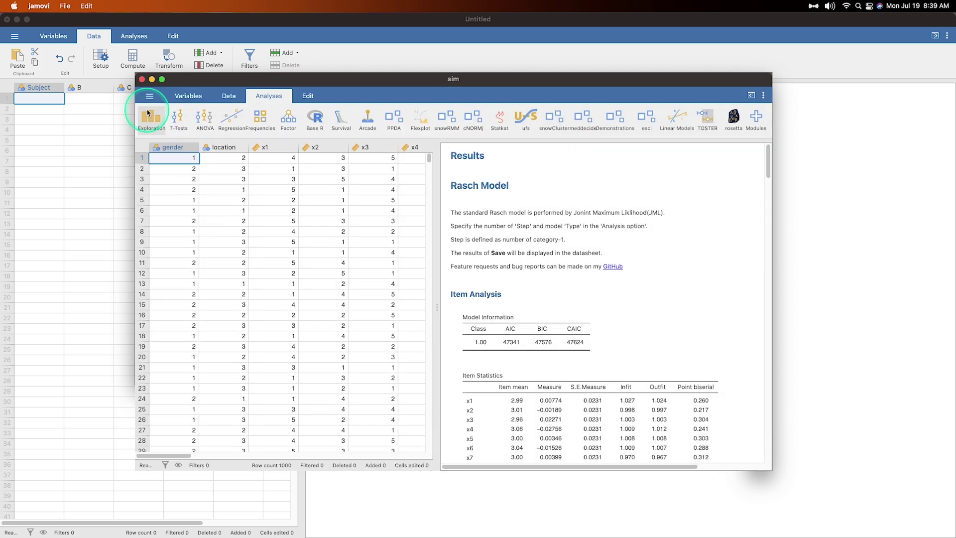
left_click(161, 79)
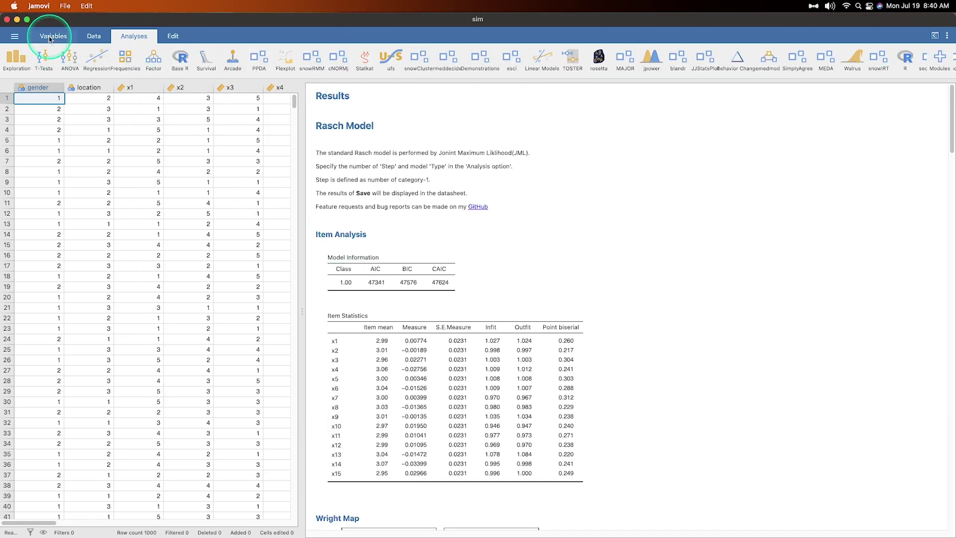
scroll(173, 267, "right", 15)
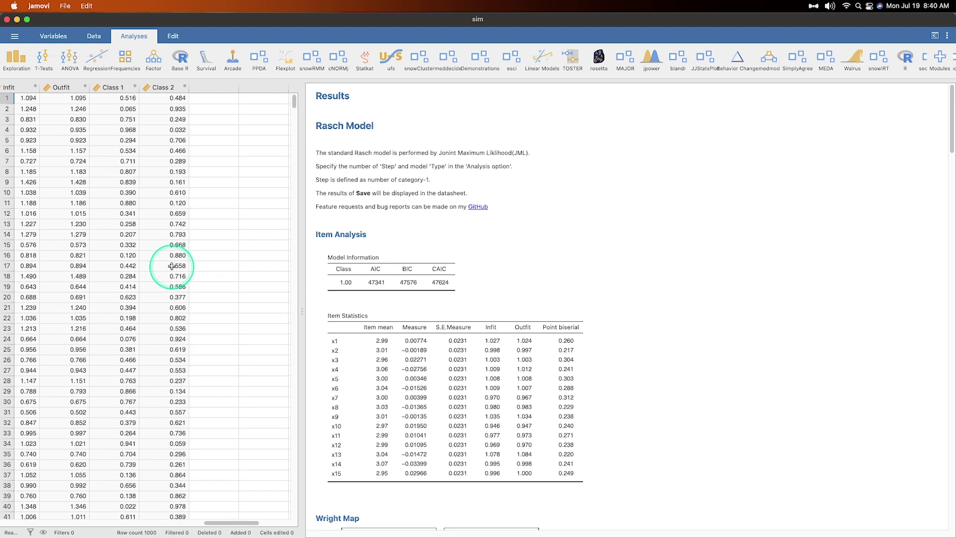
left_click_drag(303, 315, 634, 291)
Inspect the saved Rasch columns, then show the list of all 24 variables.
scroll(394, 255, "left", 8)
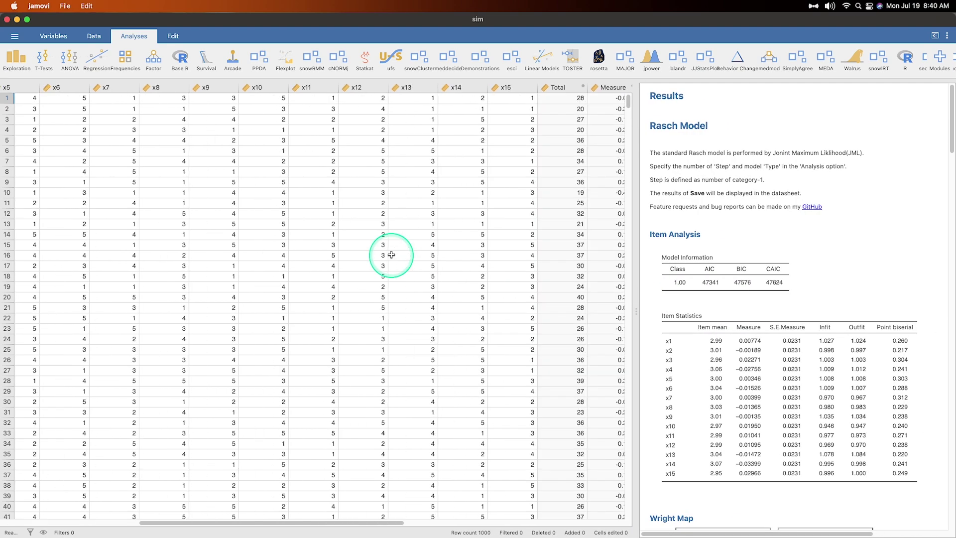
scroll(391, 254, "right", 10)
scroll(391, 254, "left", 5)
scroll(392, 254, "right", 5)
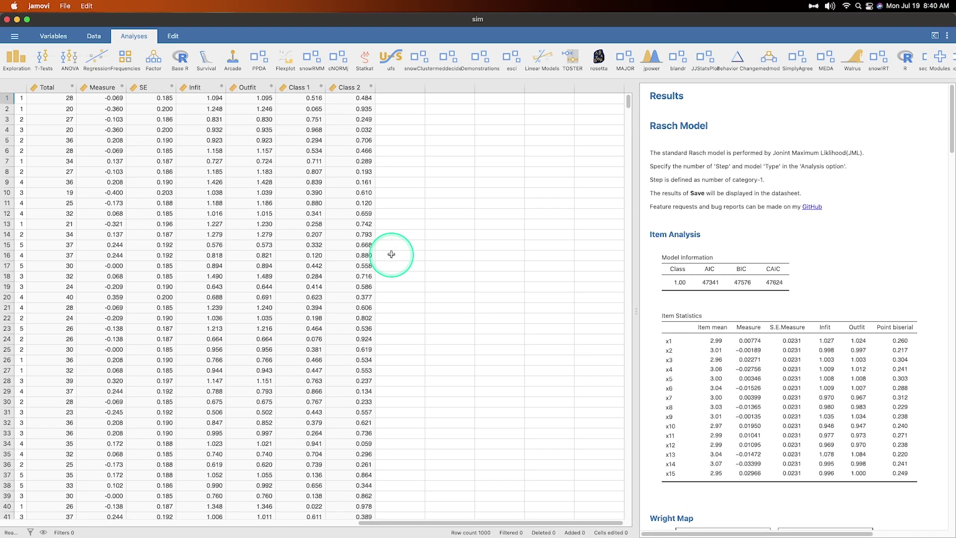
scroll(392, 255, "left", 8)
scroll(351, 248, "right", 3)
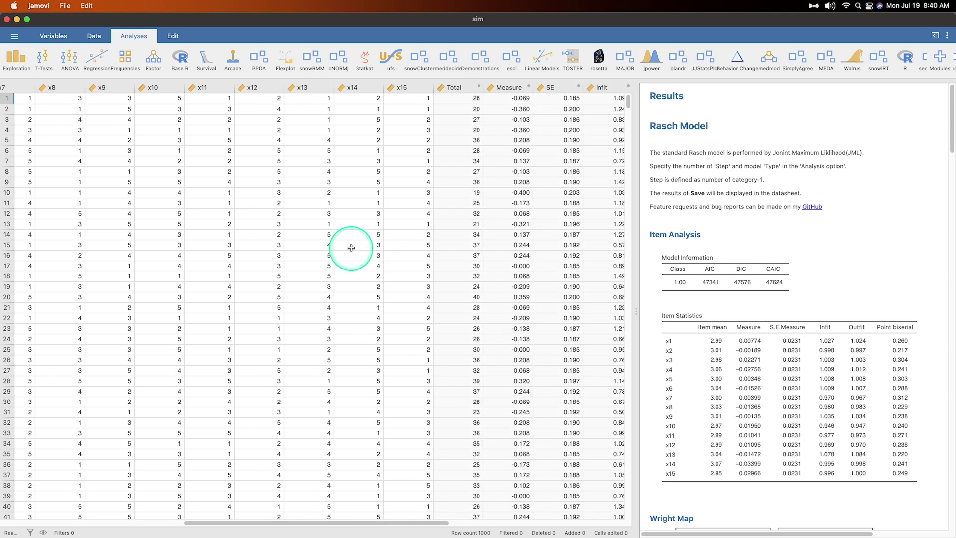
scroll(498, 142, "right", 4)
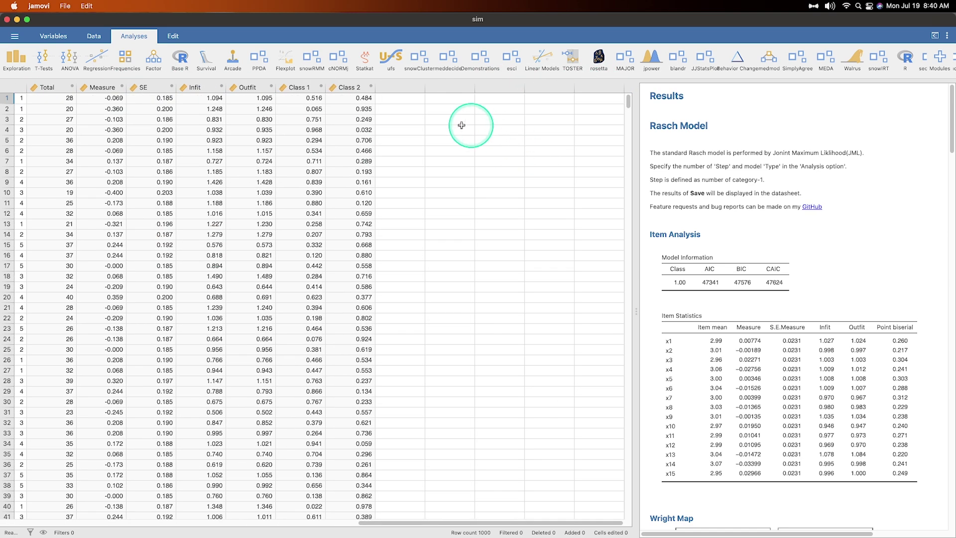
scroll(438, 122, "left", 5)
left_click(53, 36)
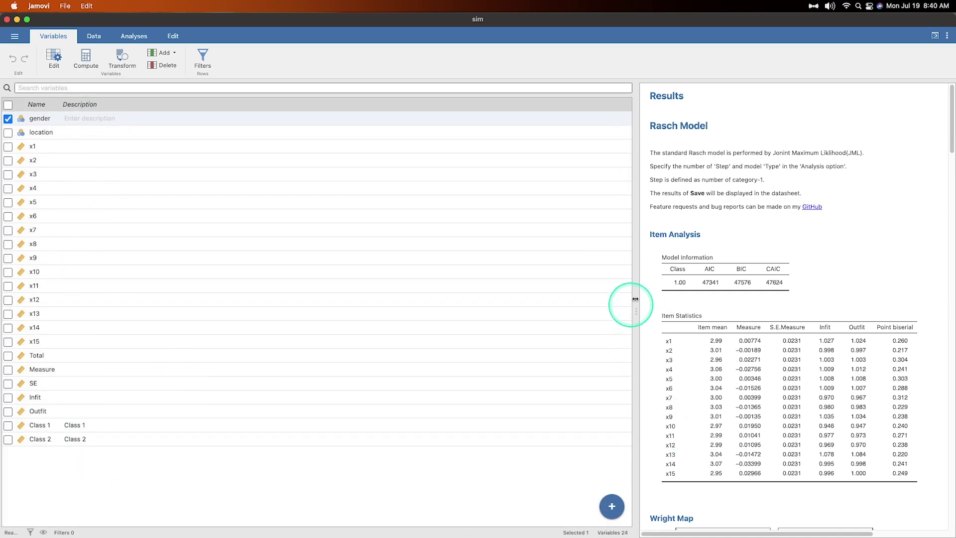
Widen the Results panel and open gender's setup showing Nominal, Integer, levels 1 and 2.
left_click_drag(634, 311, 550, 322)
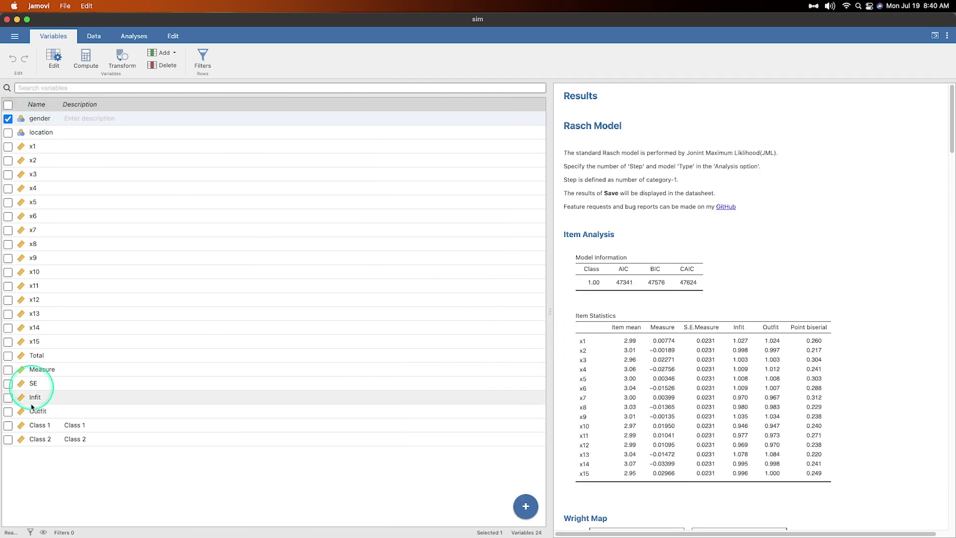
left_click(86, 38)
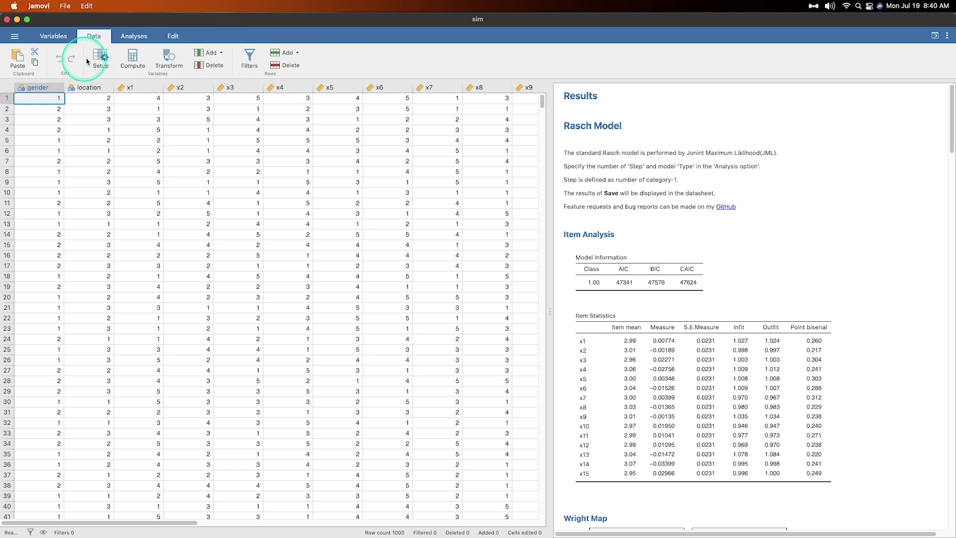
left_click(62, 42)
left_click(53, 59)
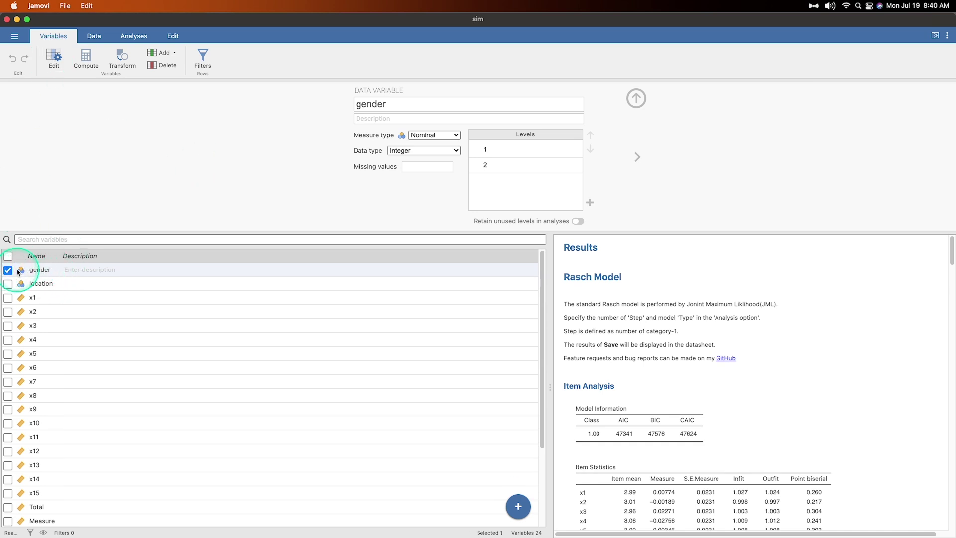
Close gender's settings and add a new computed variable B.
left_click(54, 55)
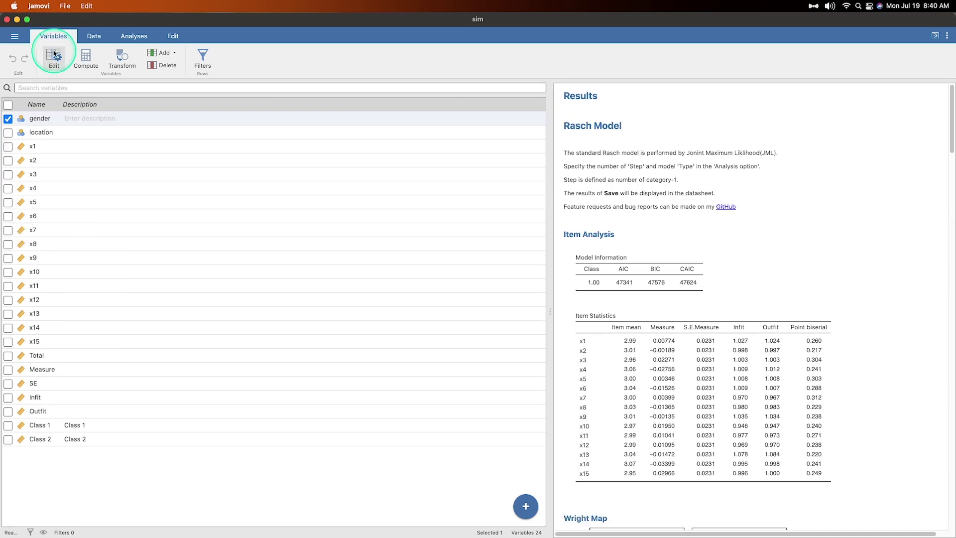
left_click(86, 58)
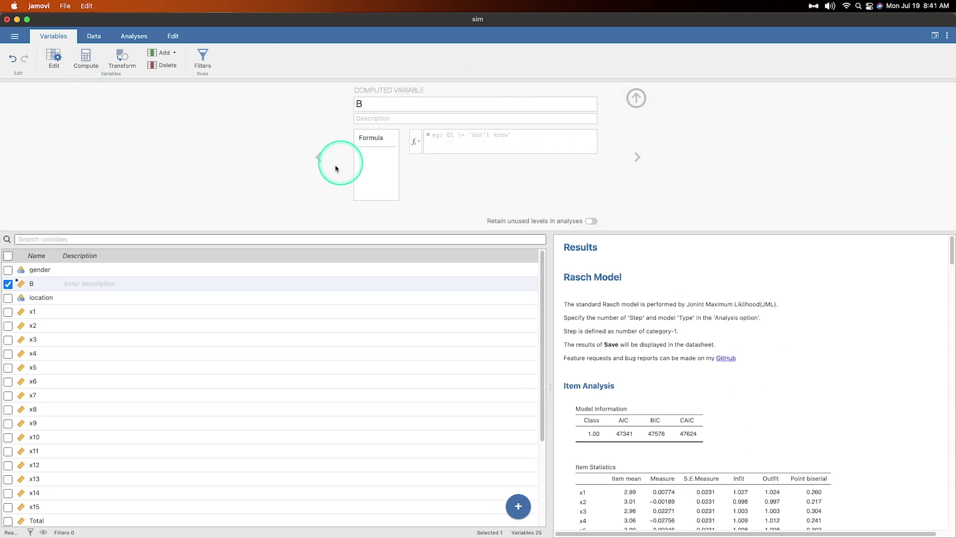
left_click(93, 36)
left_click(636, 99)
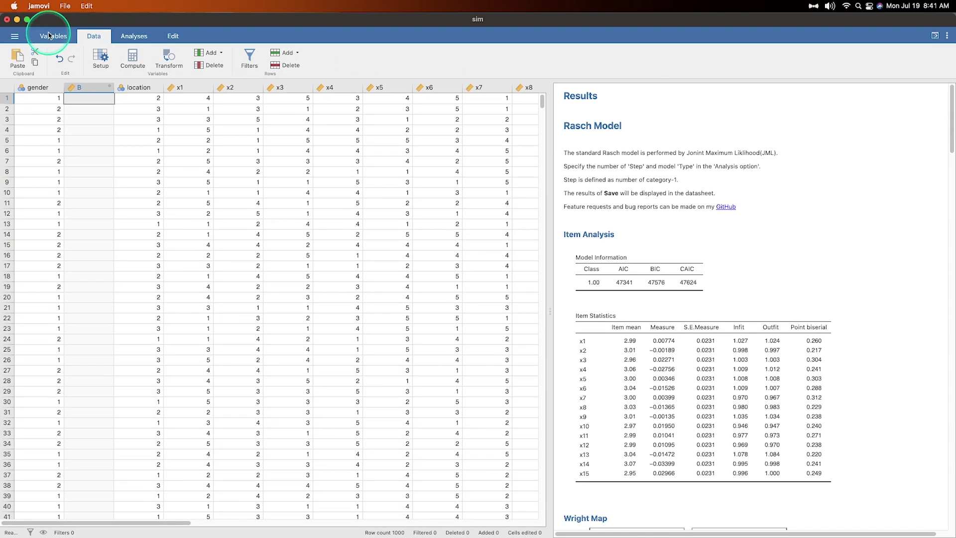
left_click(50, 36)
Add transformed variables B (2) and B (2) (2).
left_click(117, 59)
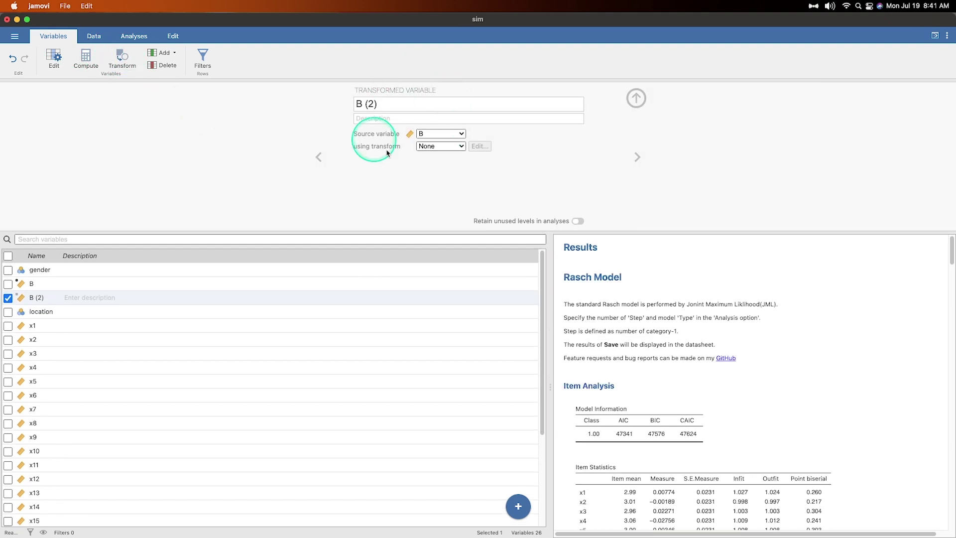
left_click(94, 35)
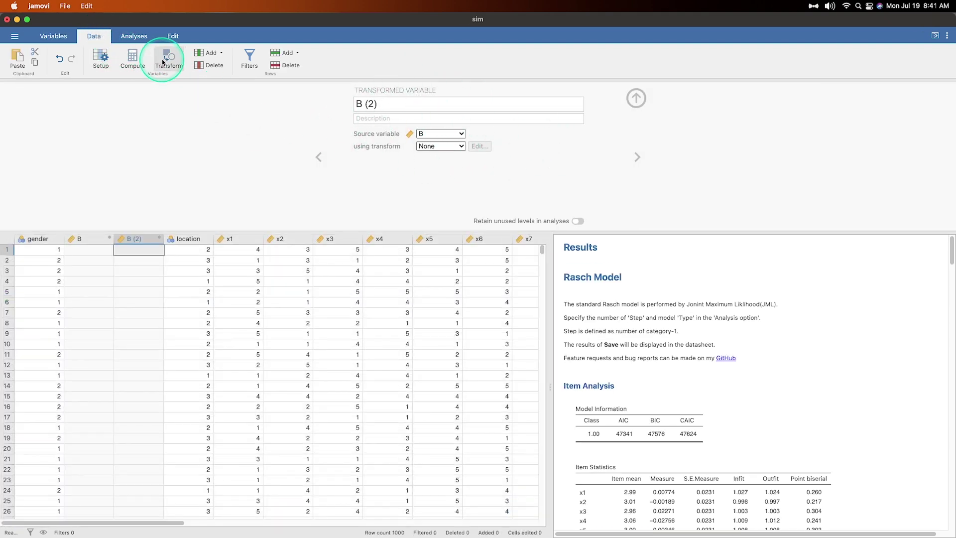
left_click(165, 58)
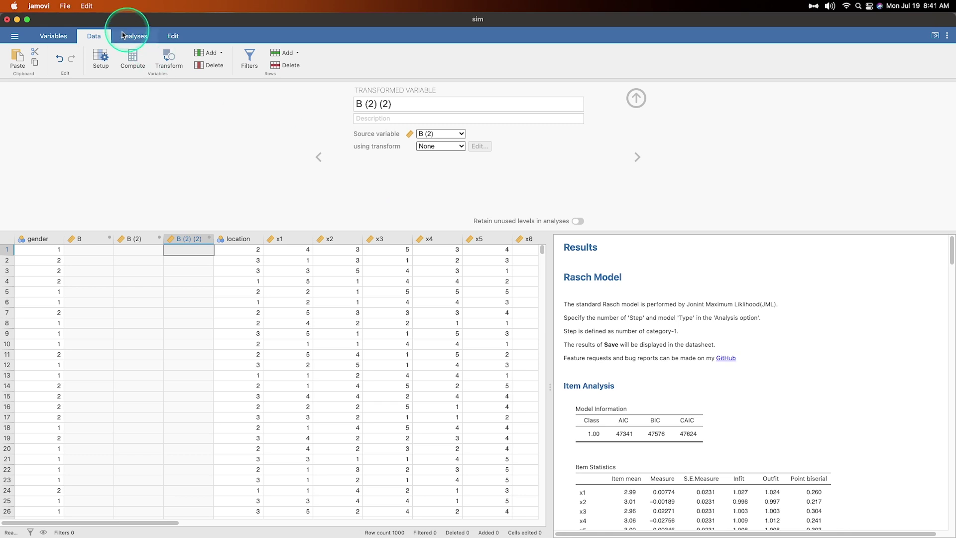
left_click(55, 36)
Add row filter Filter 1 and collapse its settings, giving 27 variables.
left_click(202, 60)
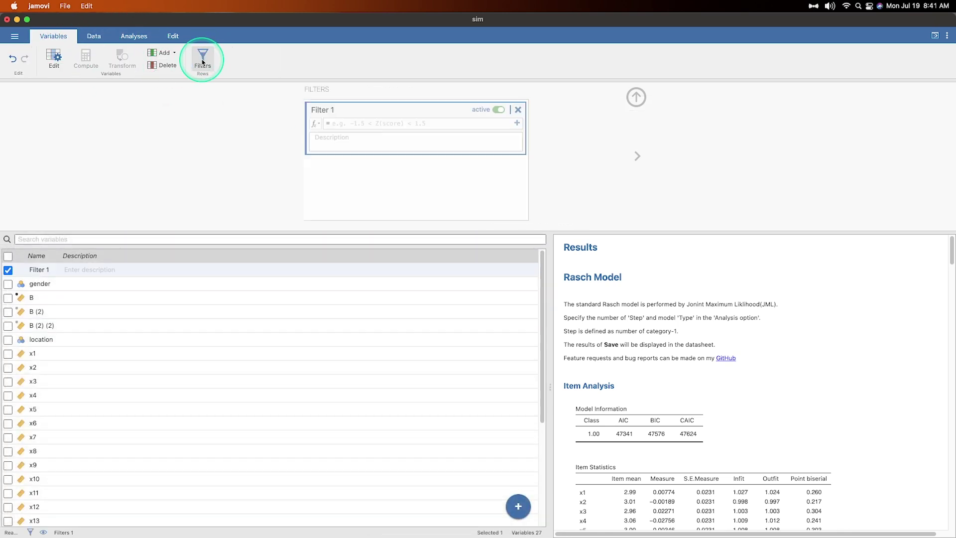
scroll(133, 306, "down", 5)
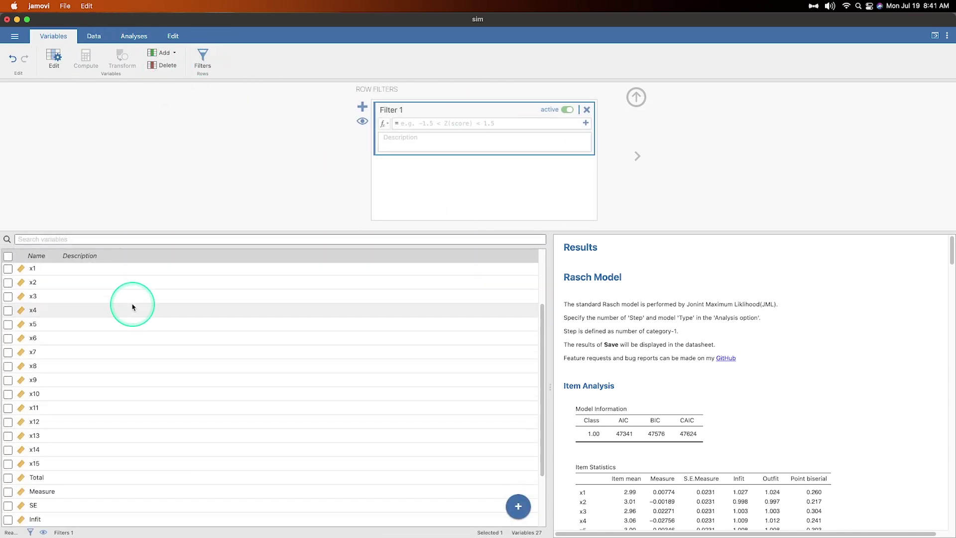
scroll(132, 346, "up", 5)
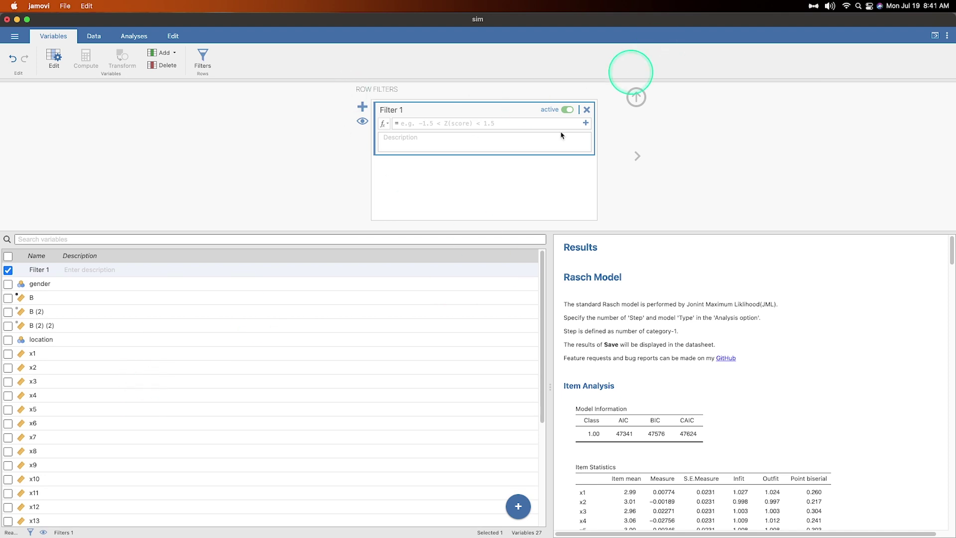
scroll(199, 369, "down", 5)
scroll(199, 369, "up", 3)
left_click(638, 97)
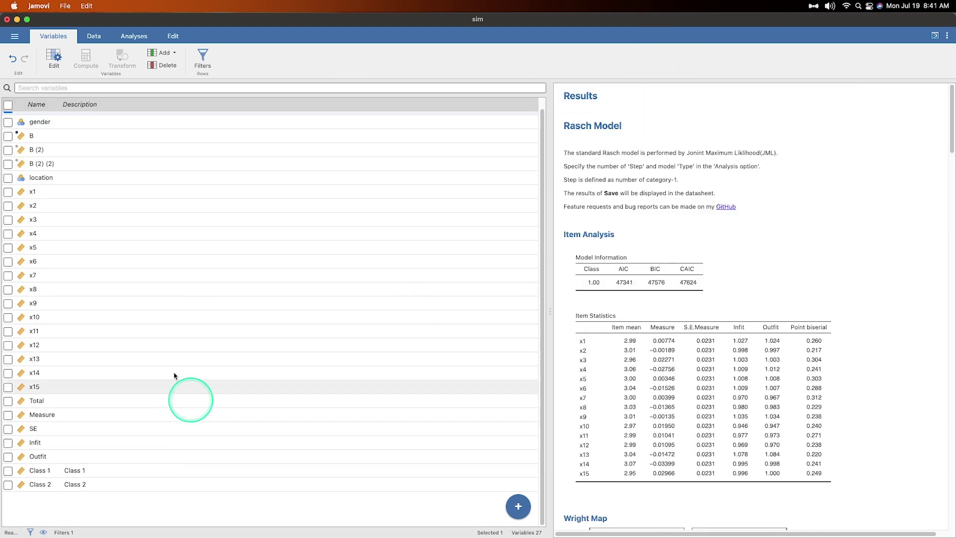